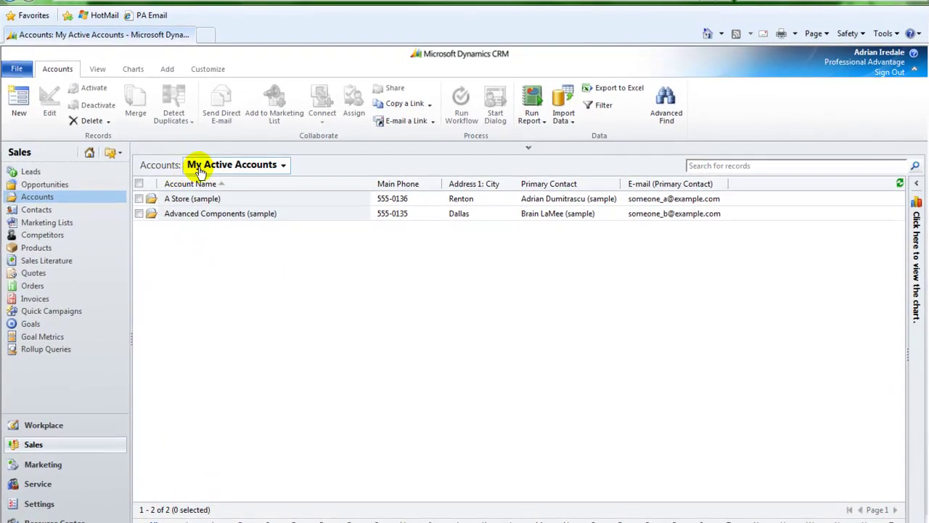
# Step: Open the A Store (sample) account and set its Address Type to Primary
pyautogui.click(180, 199)
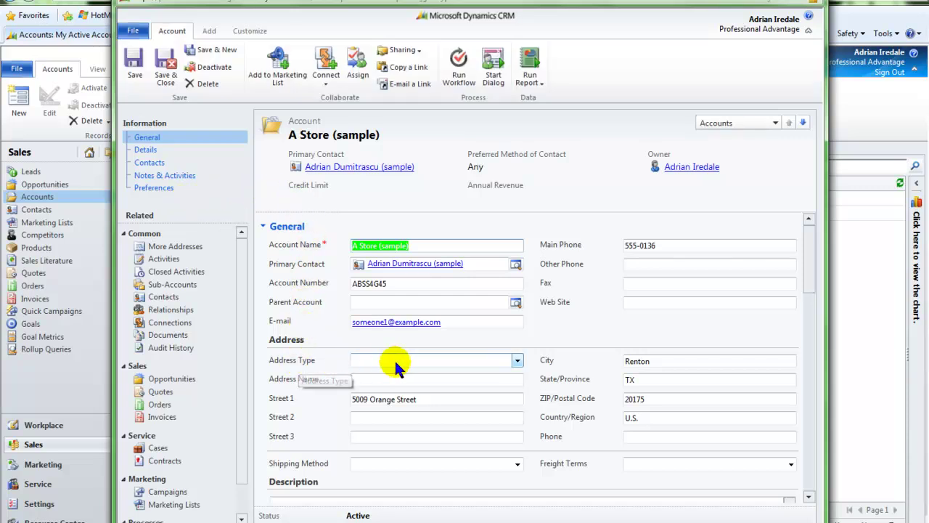
pyautogui.click(518, 362)
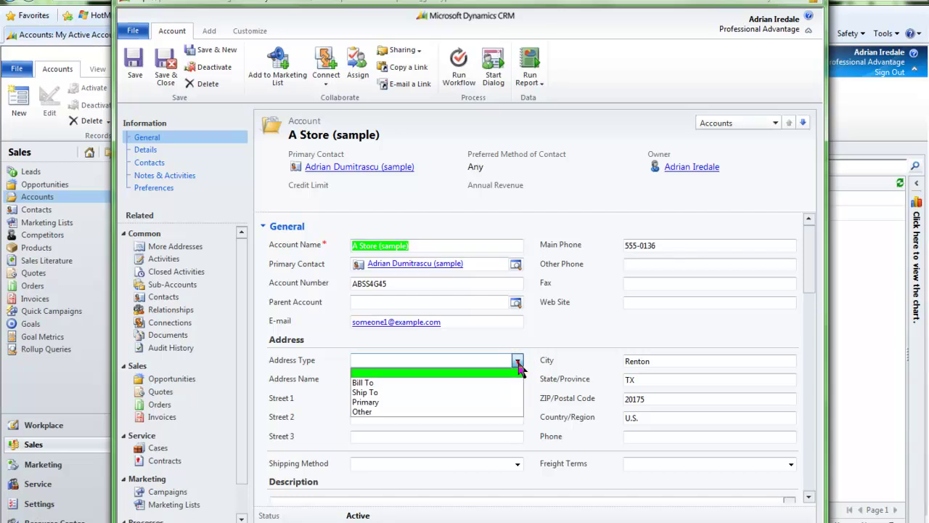
pyautogui.click(377, 403)
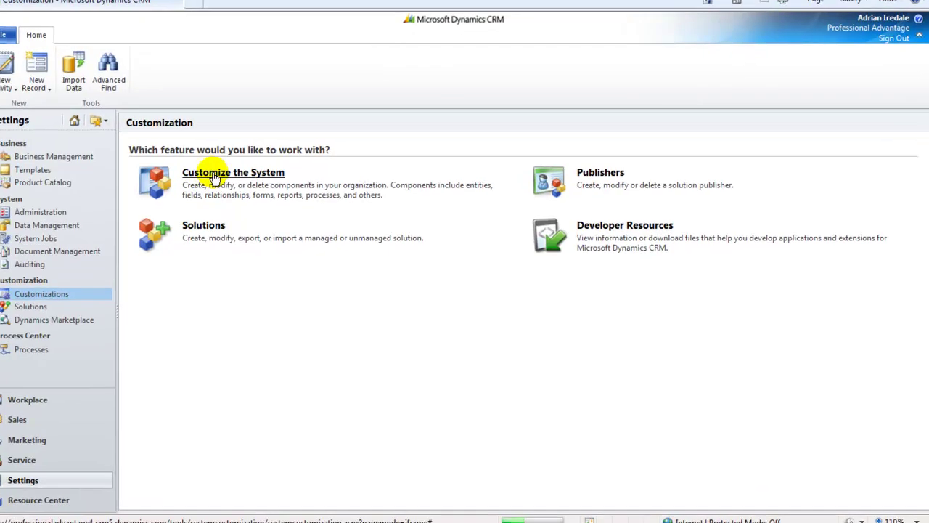
# Step: Open the system customizations and display the default solution's web resources
pyautogui.click(213, 175)
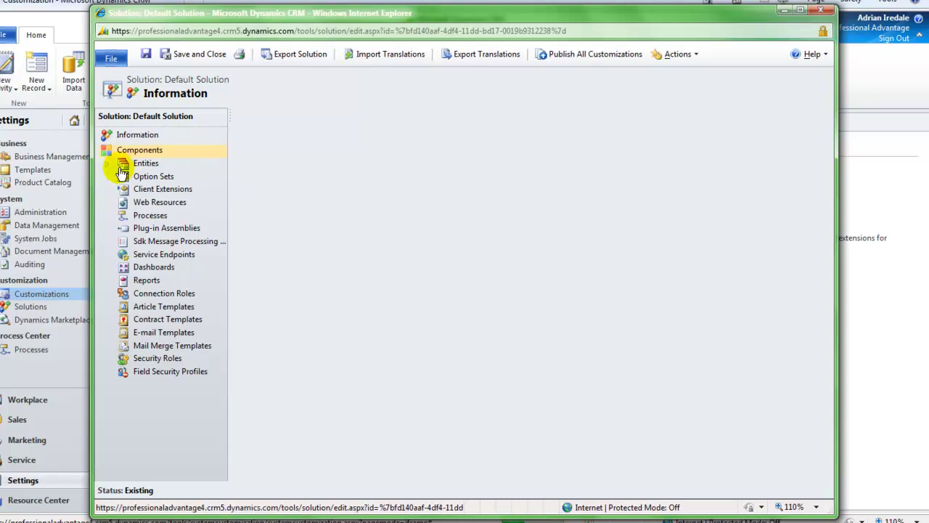
pyautogui.click(108, 170)
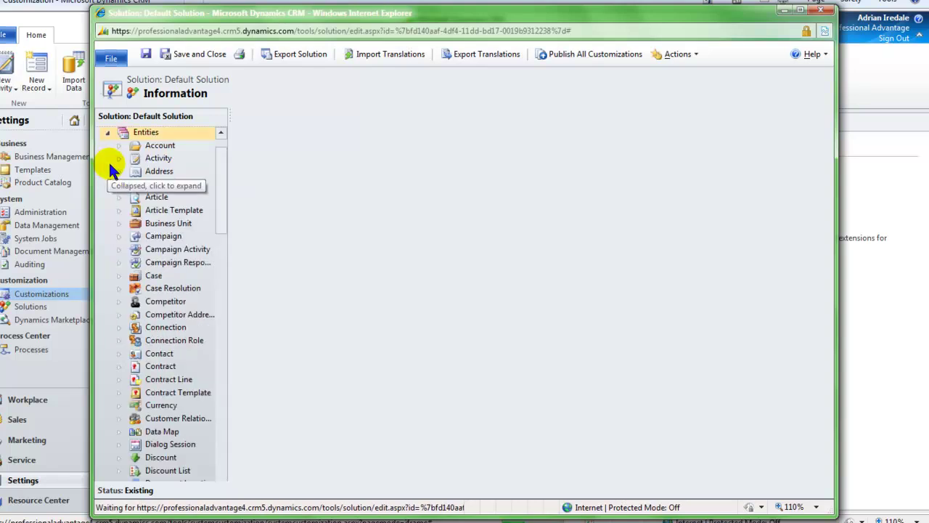
pyautogui.click(125, 151)
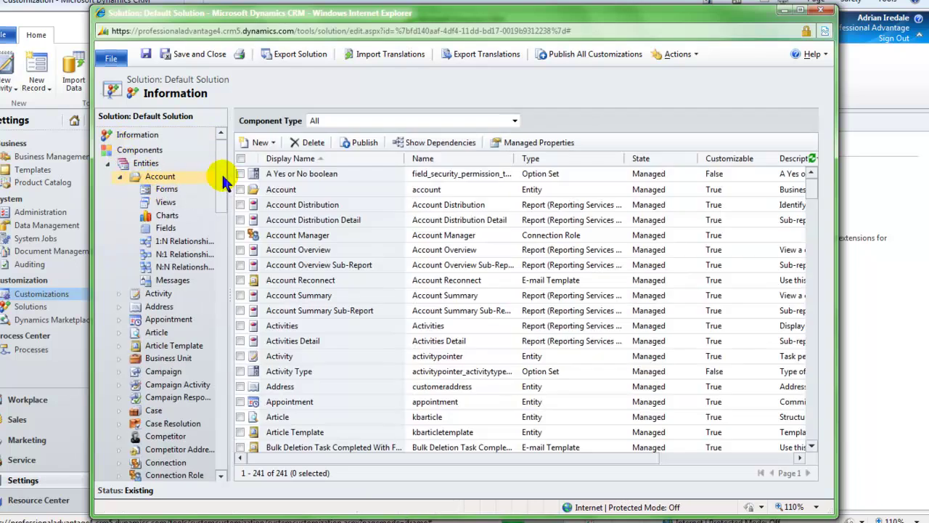
pyautogui.moveTo(221, 182); pyautogui.dragTo(216, 423)
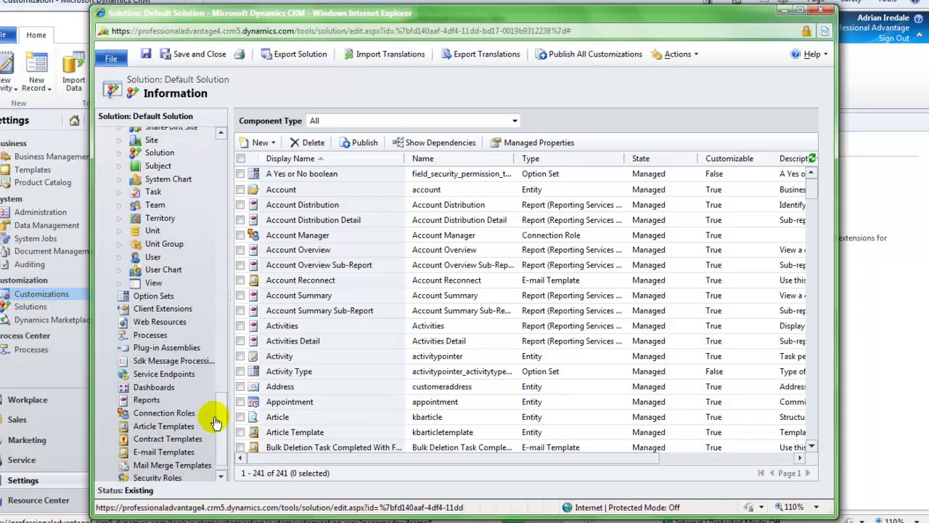
pyautogui.click(161, 322)
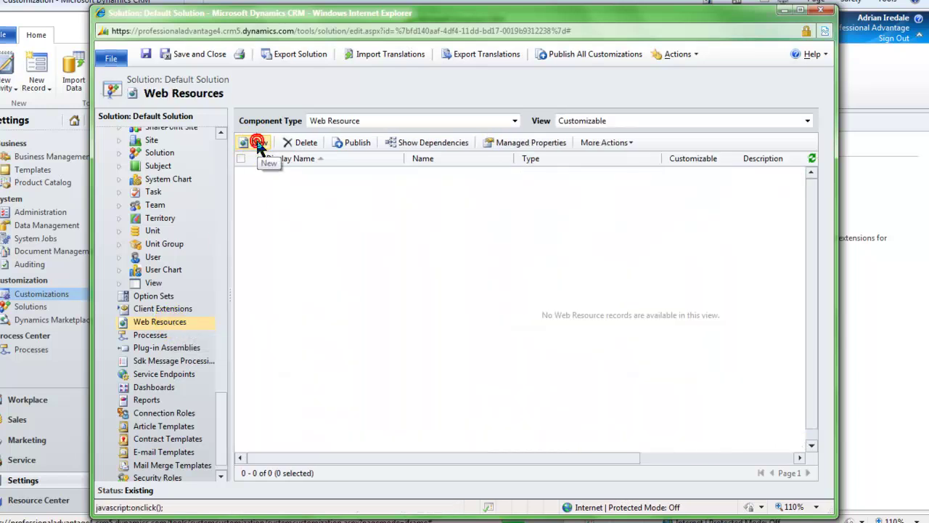
# Step: Create and save a Script (JScript) web resource named AccountJScript with the display name Account JScript
pyautogui.click(257, 143)
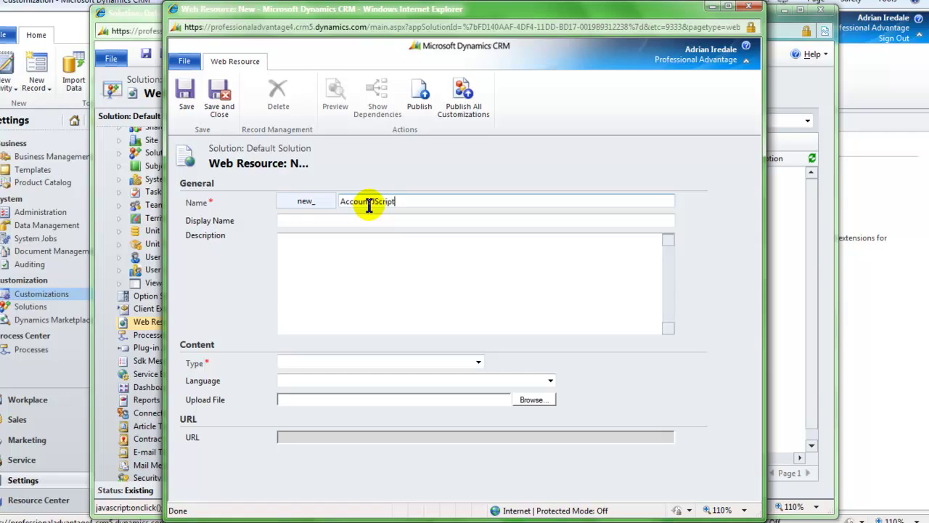
pyautogui.moveTo(399, 202); pyautogui.dragTo(336, 204)
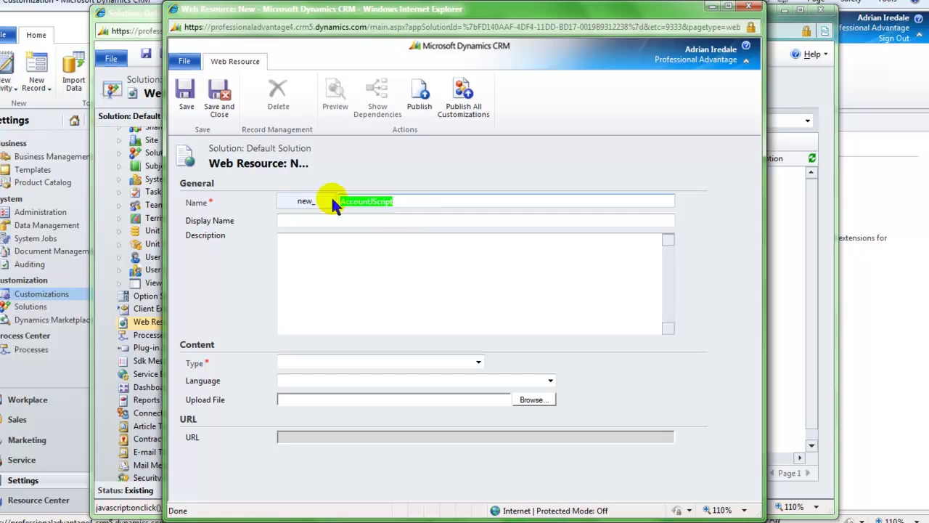
pyautogui.click(307, 220)
pyautogui.write('AccountJScript')
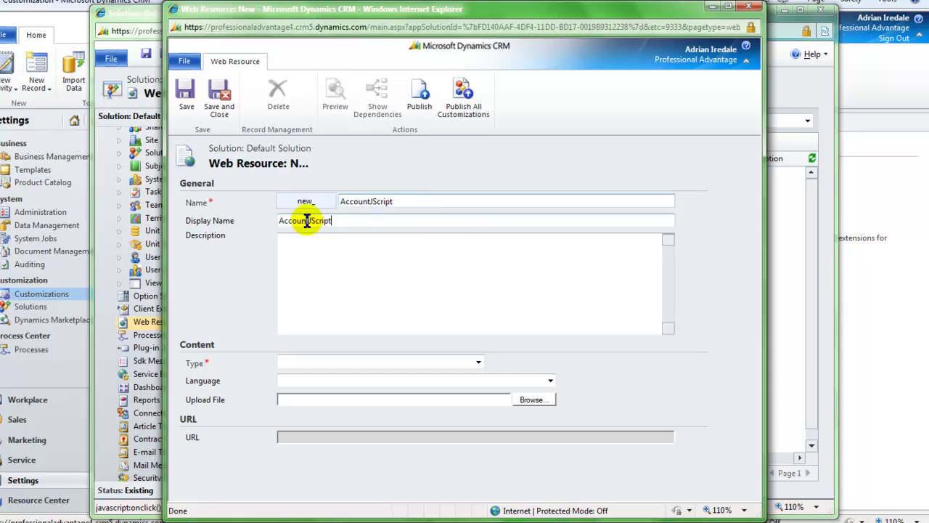
pyautogui.click(309, 220)
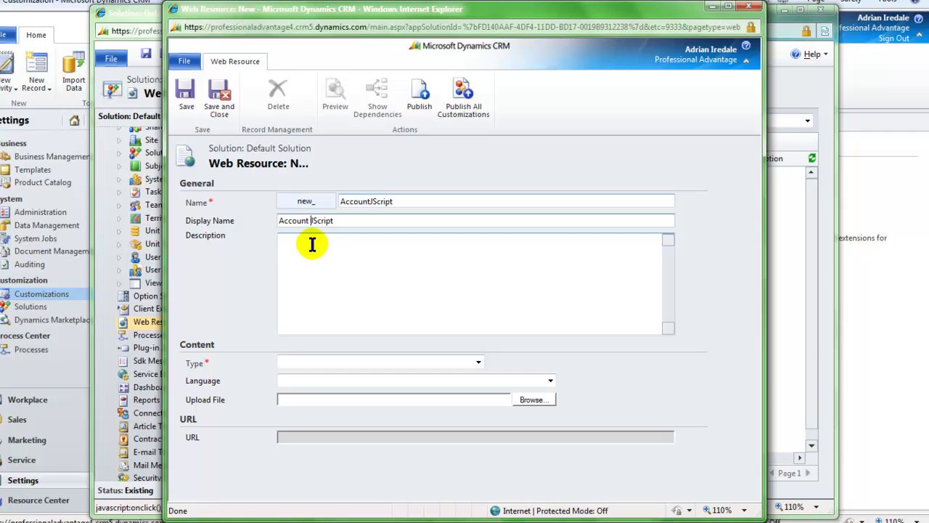
pyautogui.click(478, 362)
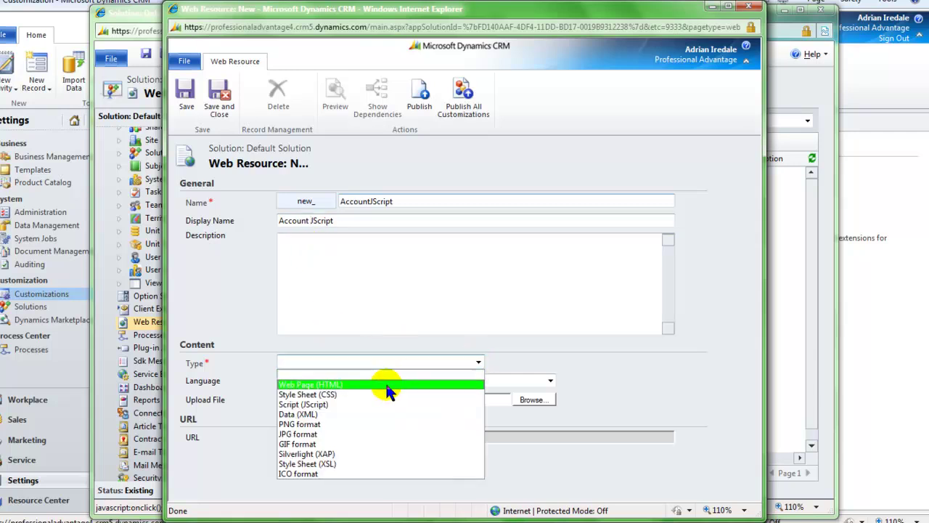
pyautogui.click(331, 405)
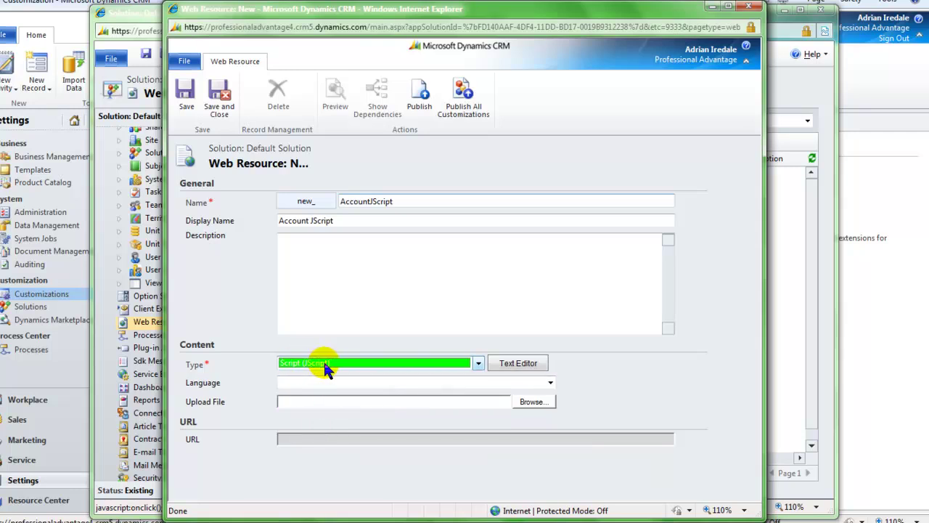
pyautogui.click(185, 102)
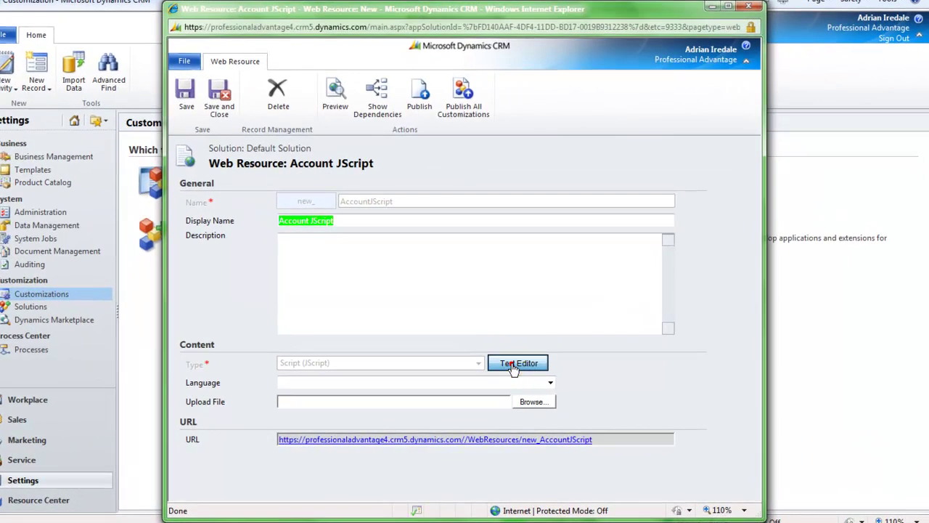
# Step: Write a commented city_required function setting address1_city to required for the Primary address type, otherwise none, and save and publish the web resource
pyautogui.click(513, 378)
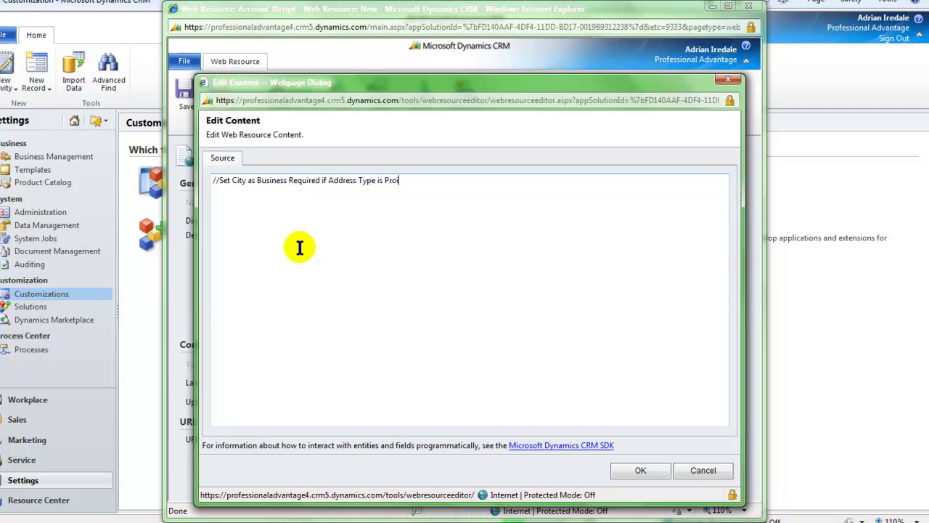
pyautogui.press('BackSpace')
pyautogui.press('BackSpace')
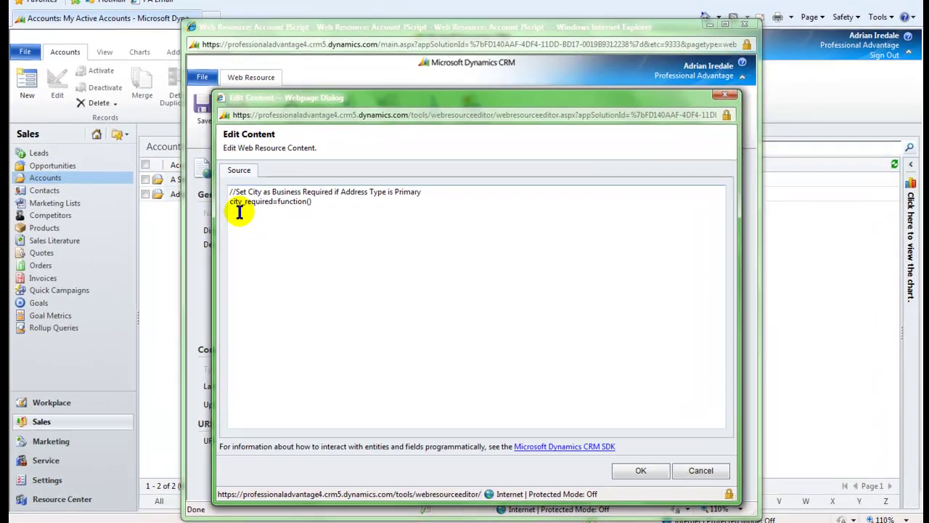
pyautogui.write('{ if(Xrm.Page.getAttribute("address1_addresstypecode").getValue() != null) { if(Xrm.Page.getAttribute("address1_addresstypecode").getSelectedOption().text=="Primary") { Xrm.Page.getAttribute("address1_city").setRequiredLevel("required"); } else { Xrm.Page.getAttribute("address1_city").setRequiredLevel("none"); } } }')
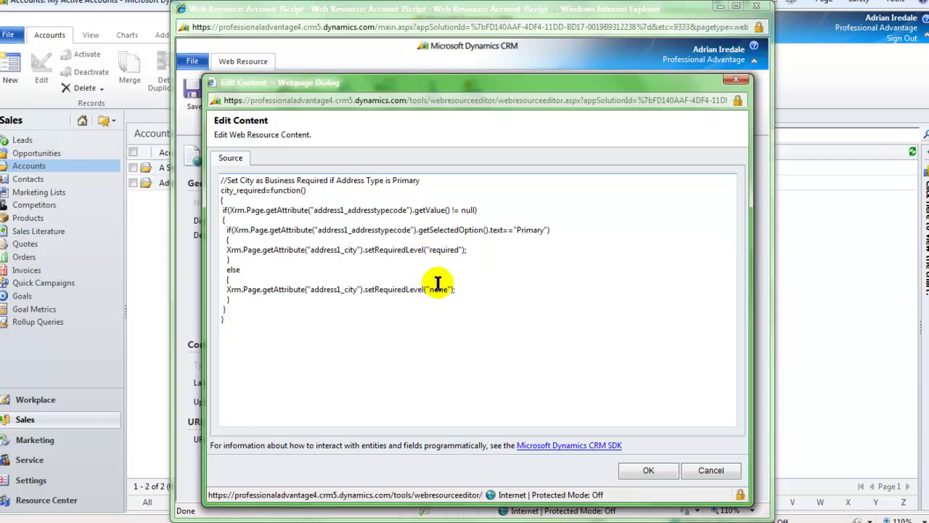
pyautogui.click(646, 472)
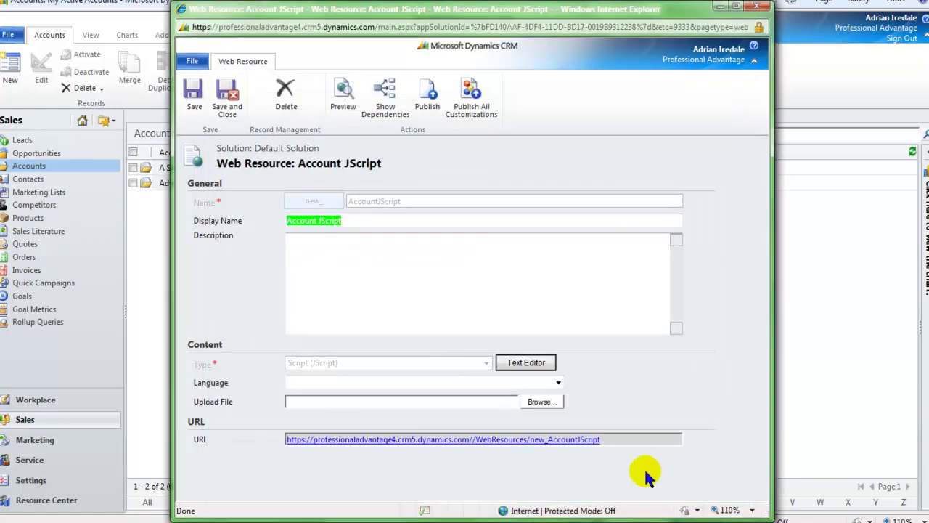
pyautogui.click(195, 100)
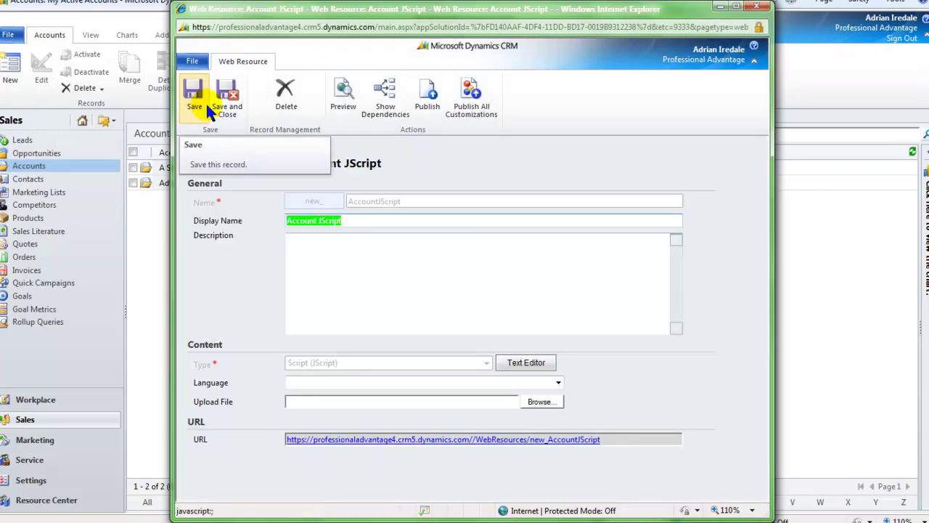
pyautogui.click(429, 100)
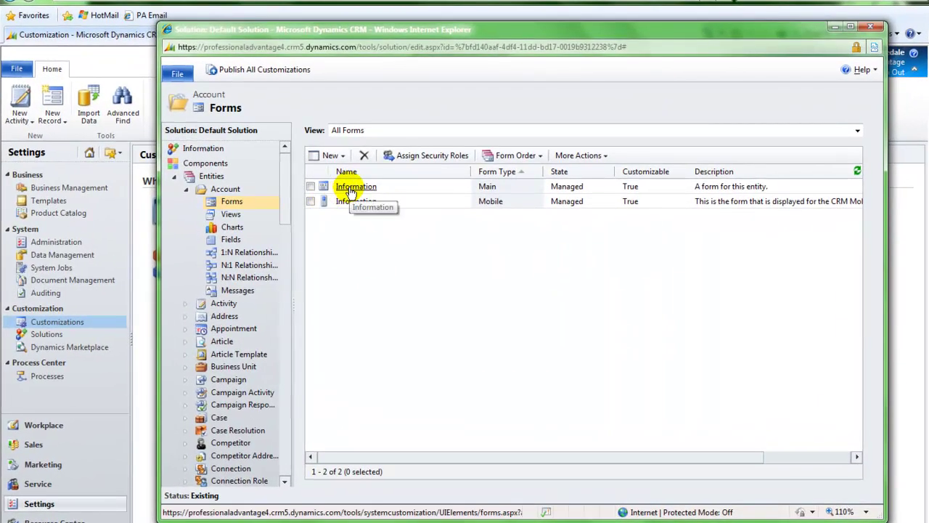
# Step: Open the main Account form and add new_AccountJScript to the form libraries in the Address Type field's event properties
pyautogui.click(351, 189)
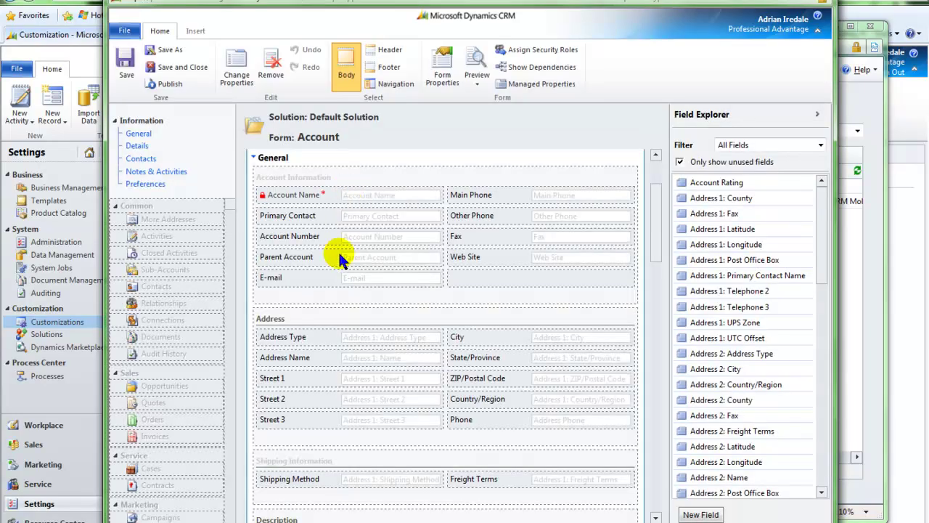
pyautogui.doubleClick(320, 332)
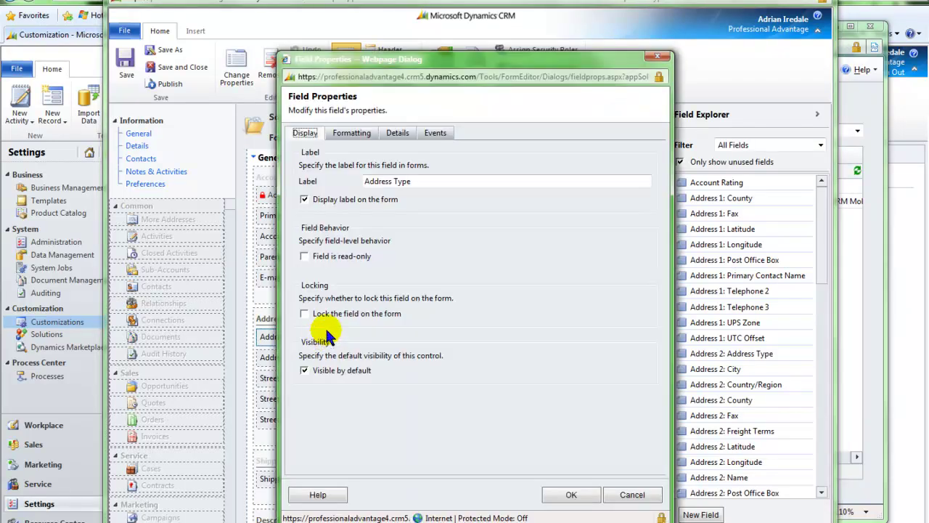
pyautogui.click(435, 133)
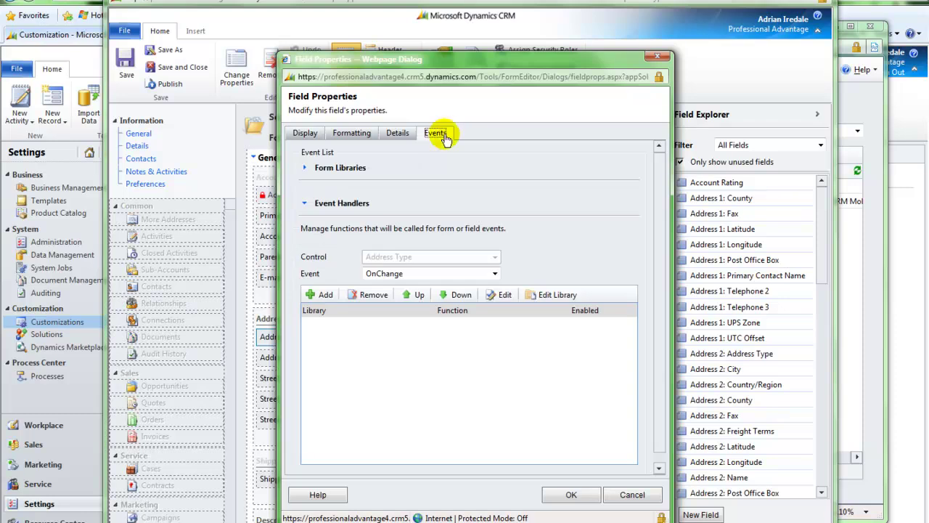
pyautogui.click(306, 167)
pyautogui.click(306, 167)
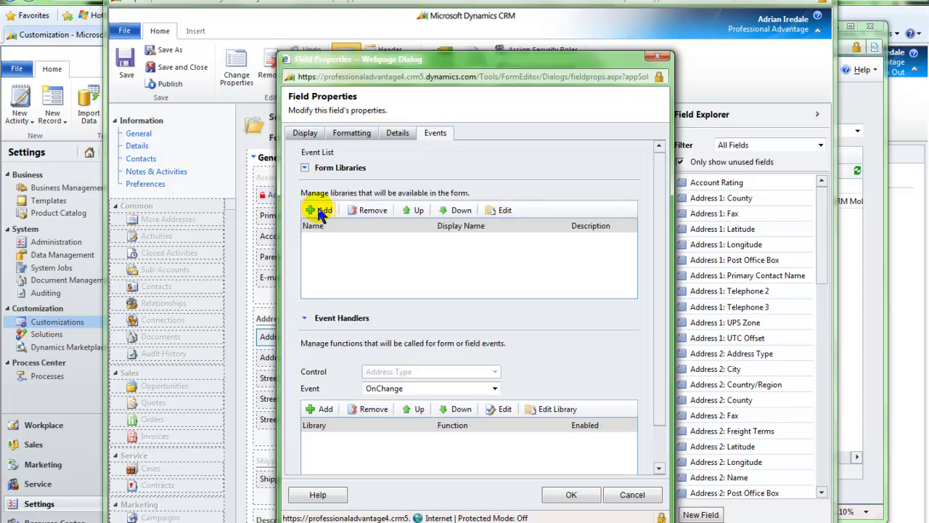
pyautogui.click(320, 210)
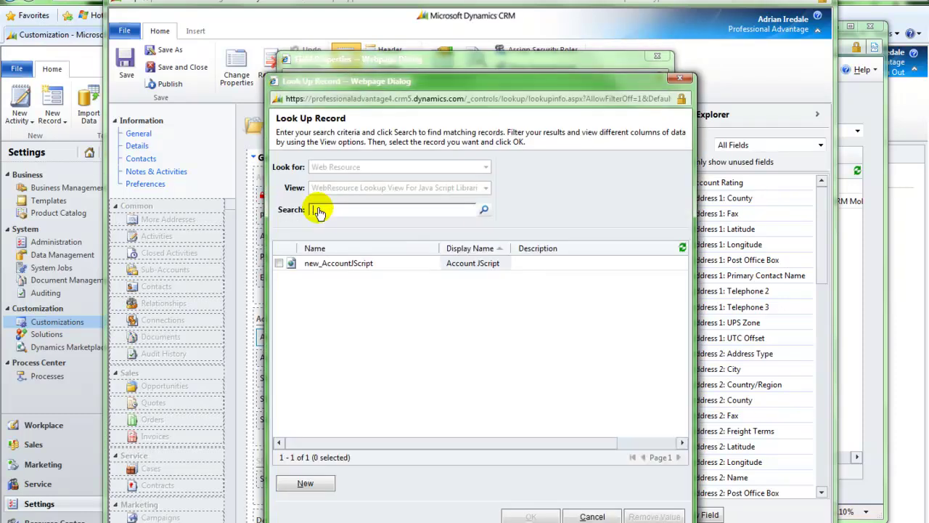
pyautogui.doubleClick(323, 262)
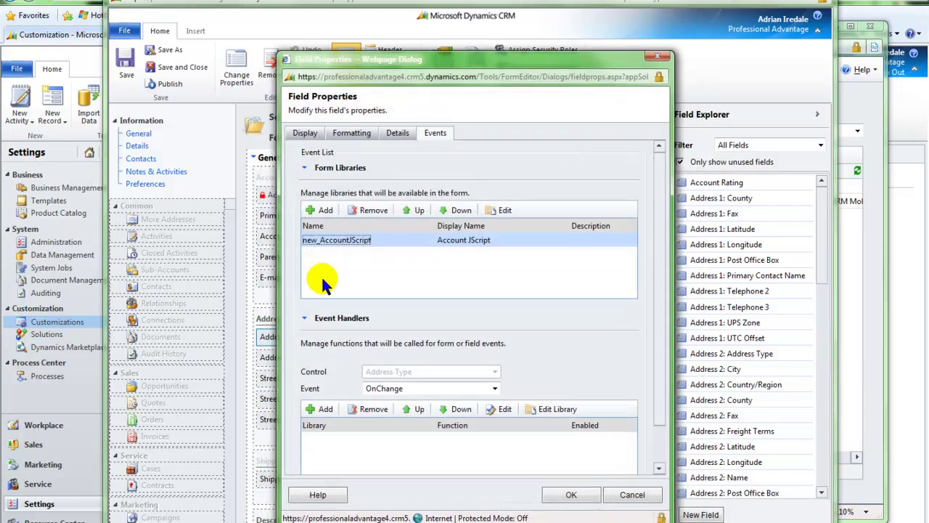
# Step: Add an enabled OnChange handler to the Address Type field that calls city_required from new_AccountJScript, and apply the field properties
pyautogui.click(320, 409)
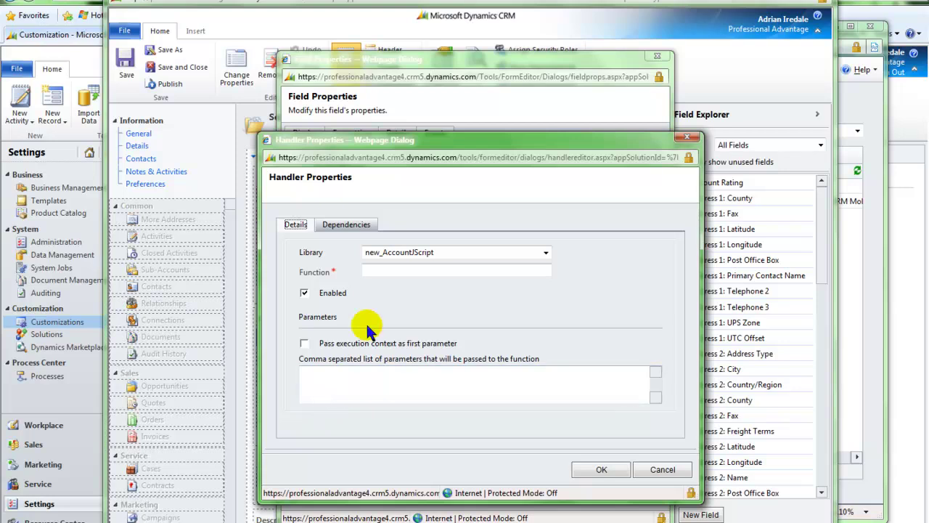
pyautogui.click(376, 270)
pyautogui.write('city_required')
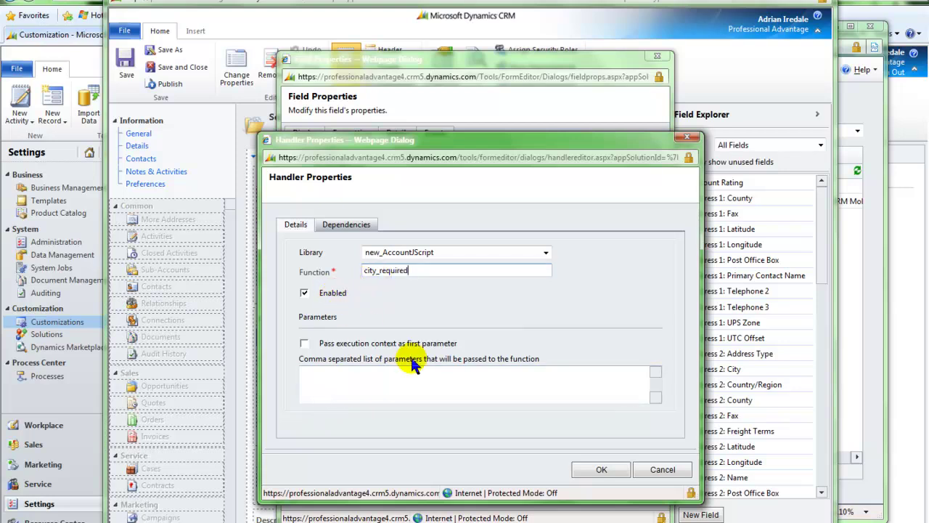
pyautogui.click(583, 472)
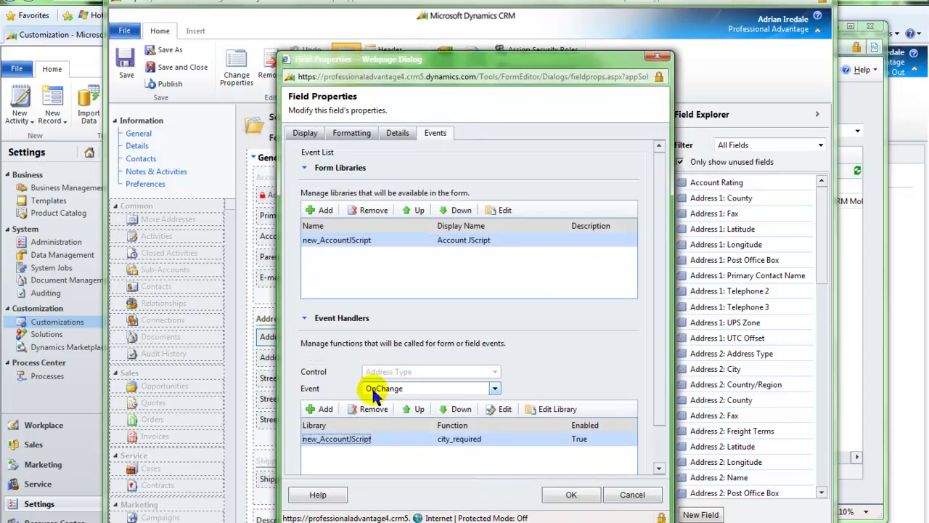
pyautogui.click(572, 495)
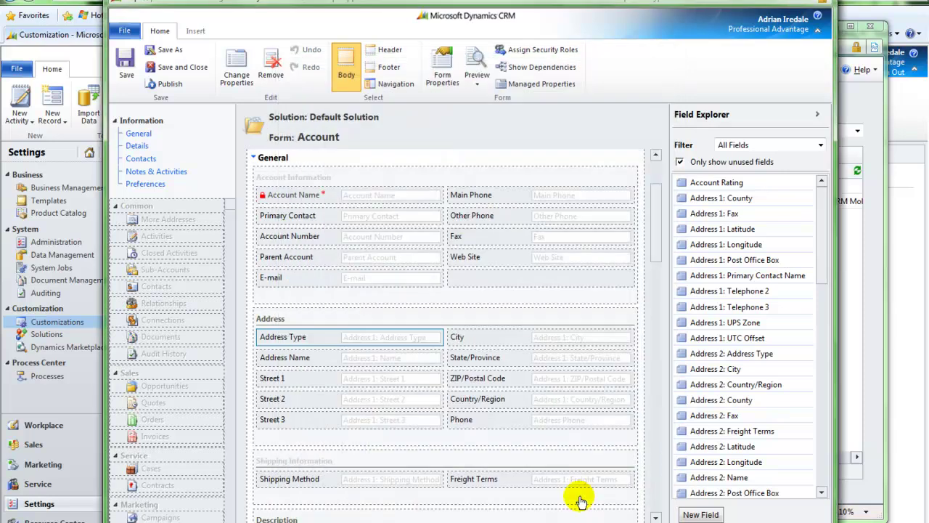
# Step: Preview the Account update form and set Address Type to Primary to test the City requirement
pyautogui.click(473, 65)
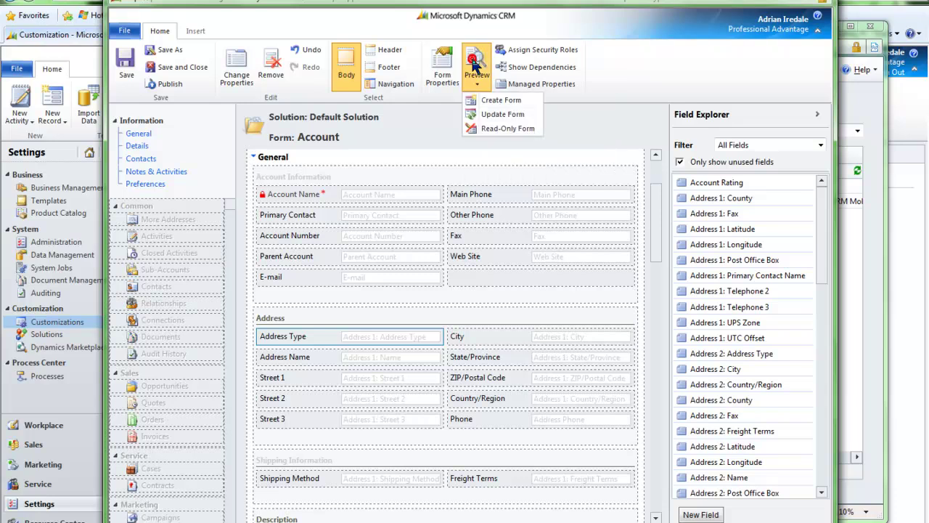
pyautogui.click(483, 115)
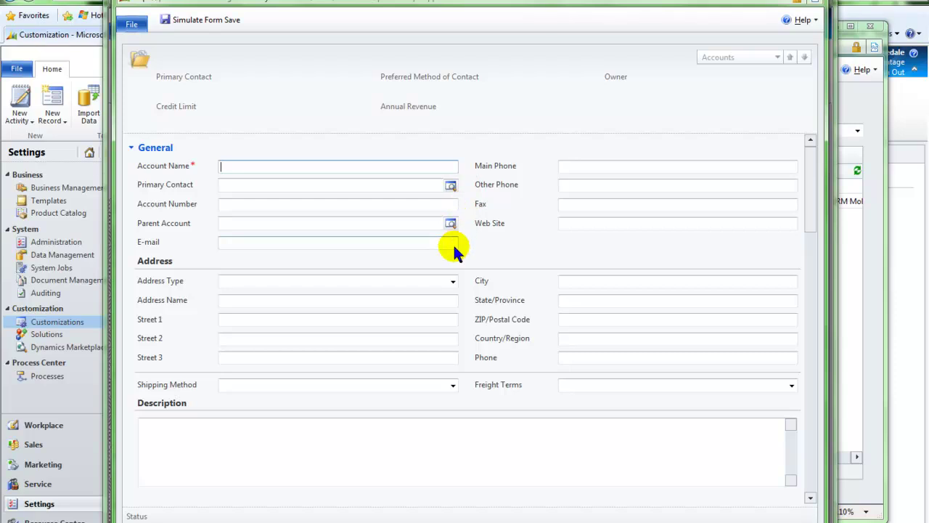
pyautogui.click(452, 282)
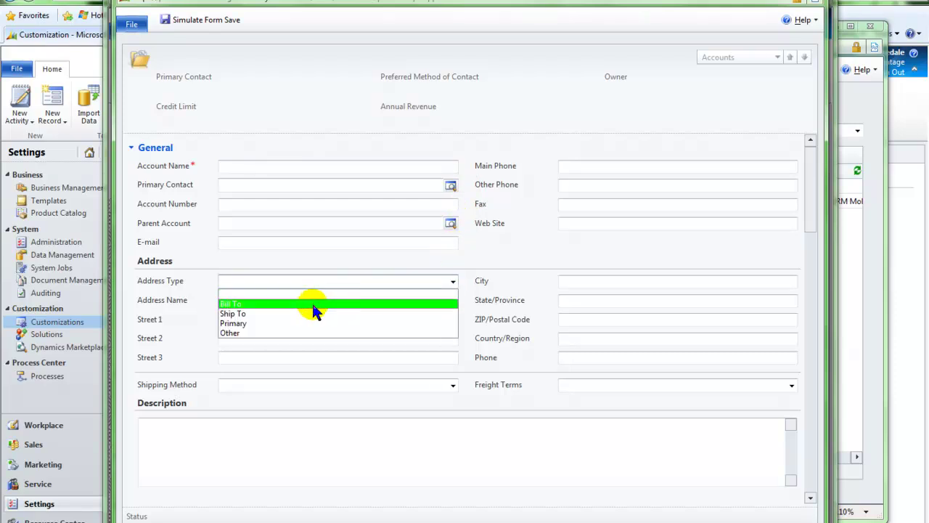
pyautogui.click(260, 324)
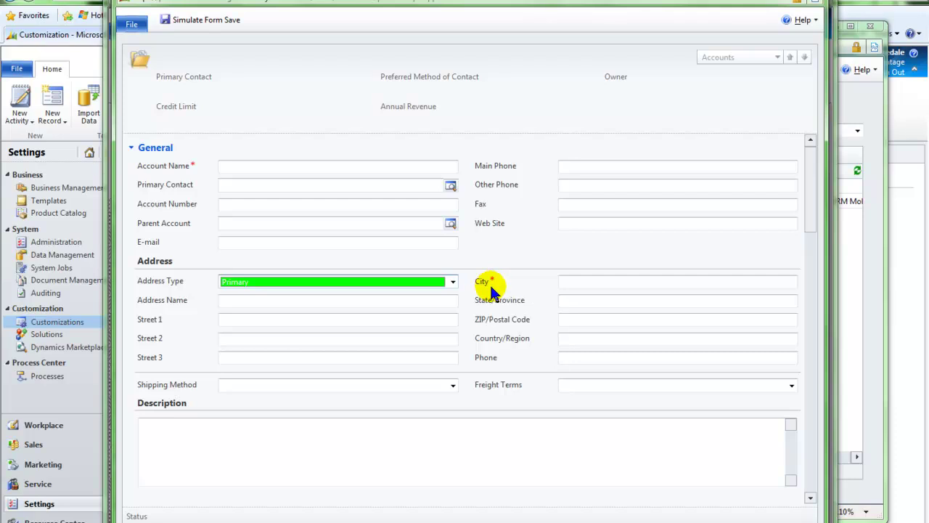
# Step: Close the form preview and add an enabled OnLoad handler to the Account form that calls city_required from new_AccountJScript
pyautogui.moveTo(493, 287)
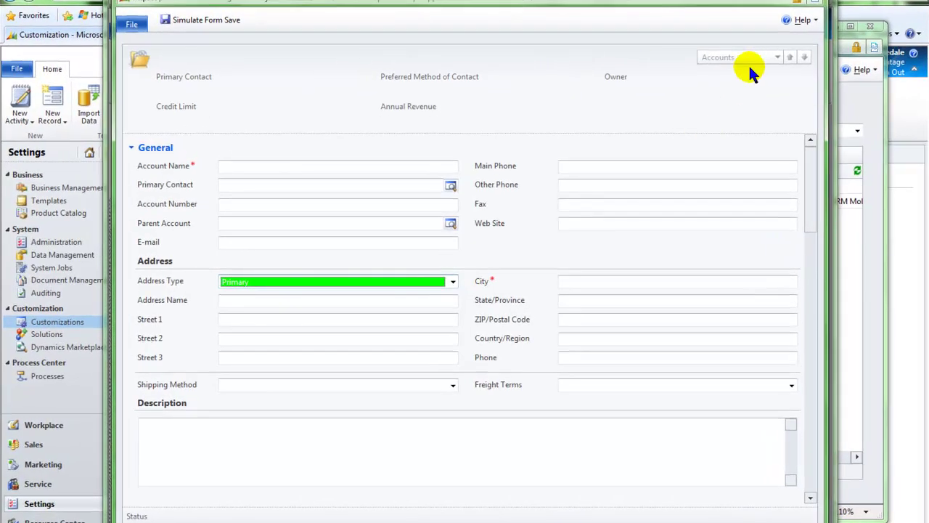
pyautogui.click(815, 2)
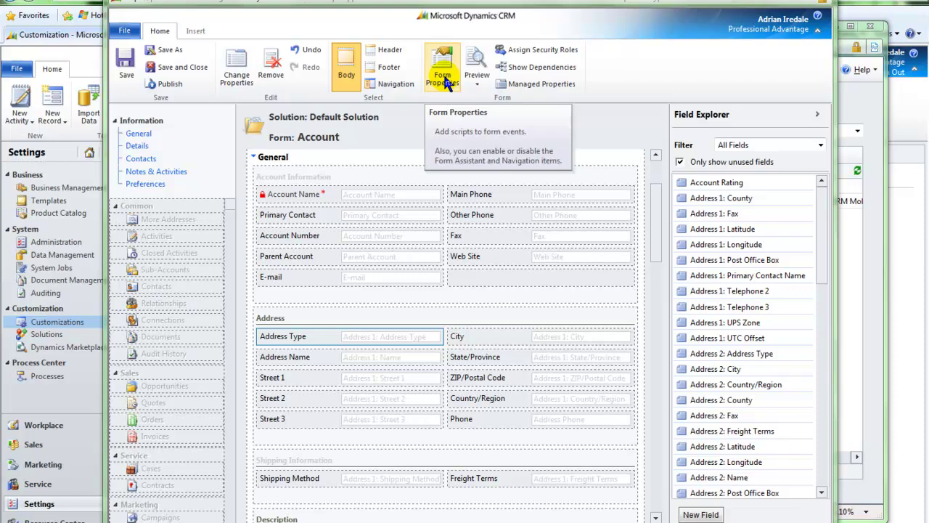
pyautogui.click(446, 82)
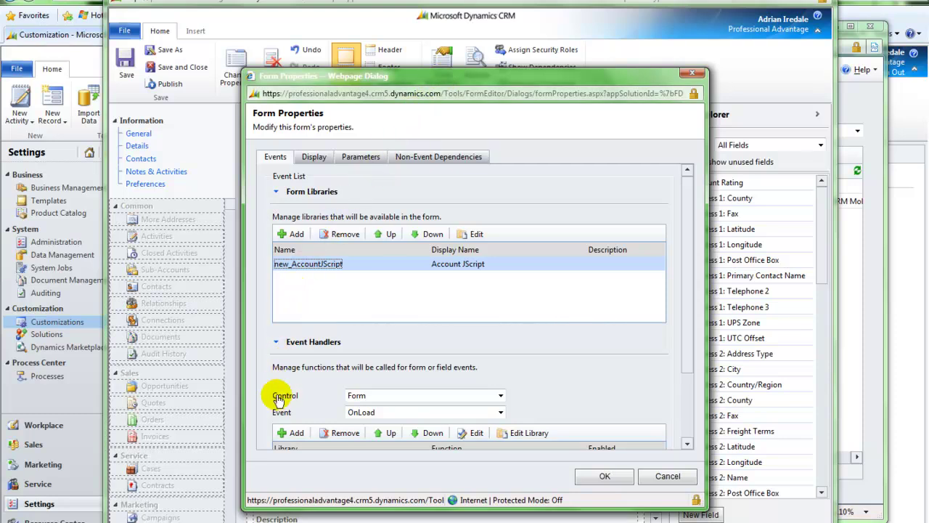
pyautogui.moveTo(684, 320); pyautogui.dragTo(683, 396)
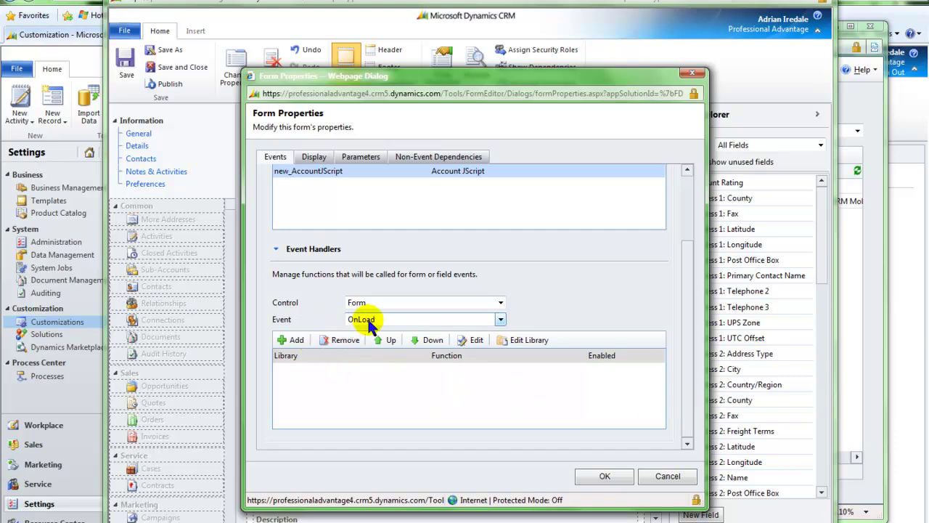
pyautogui.click(294, 341)
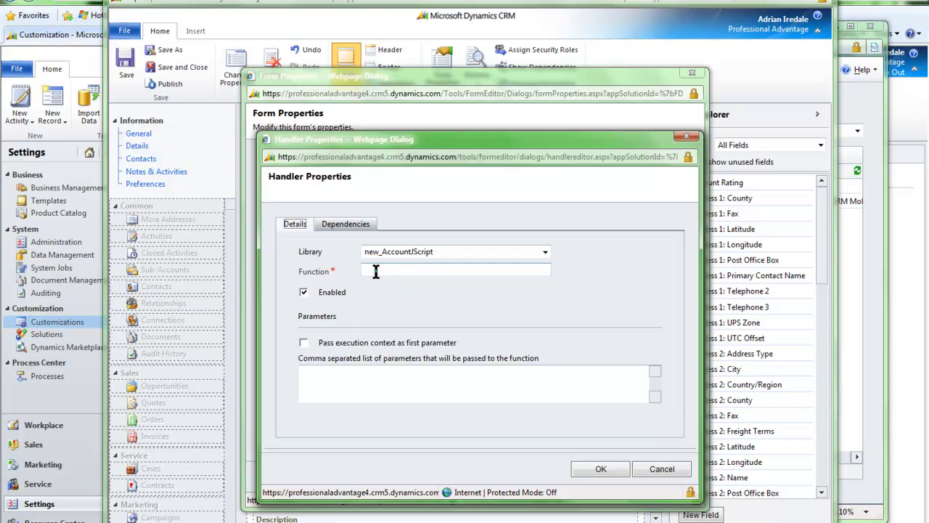
pyautogui.click(376, 270)
pyautogui.write('city_required')
pyautogui.click(589, 469)
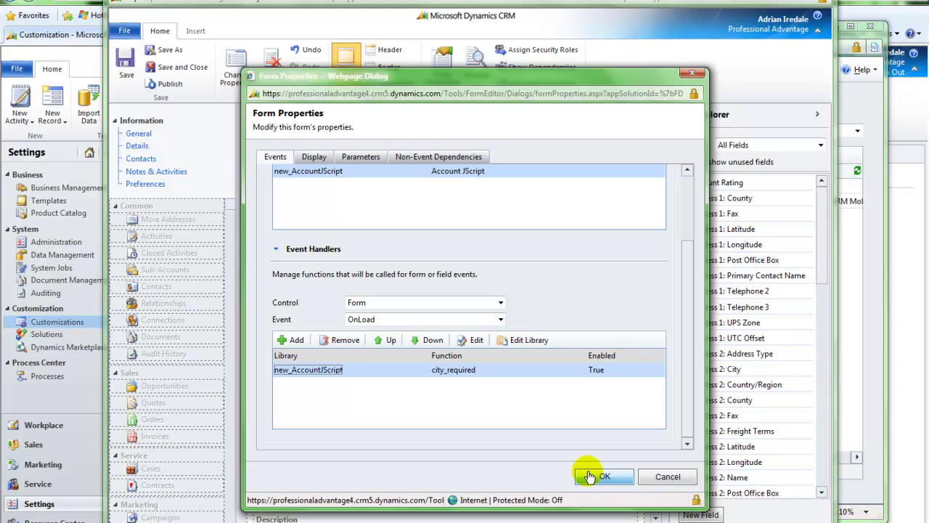
# Step: Apply the form properties, and save and publish the Account form
pyautogui.click(592, 479)
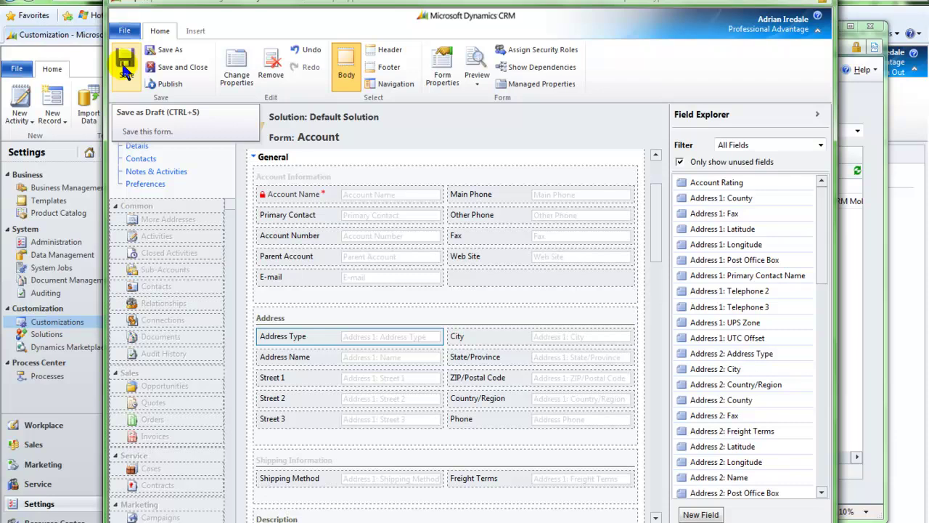
pyautogui.click(125, 66)
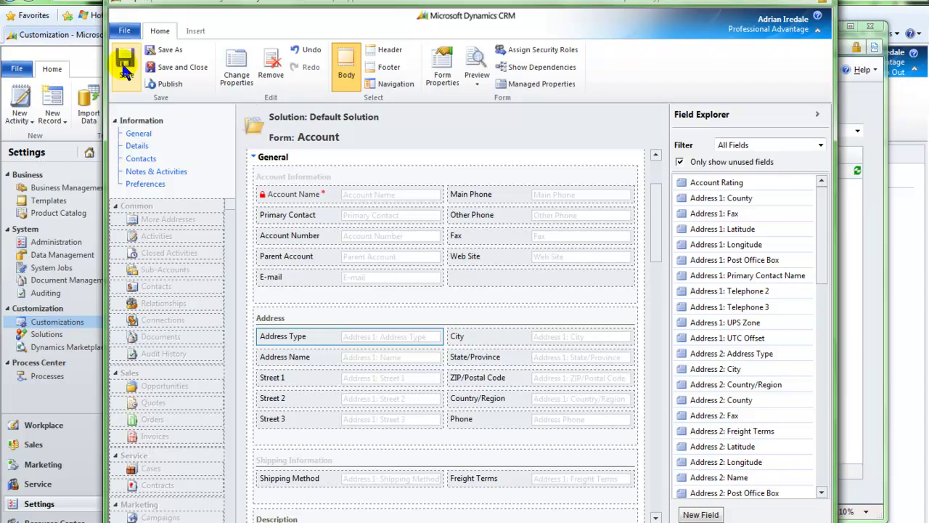
pyautogui.click(170, 84)
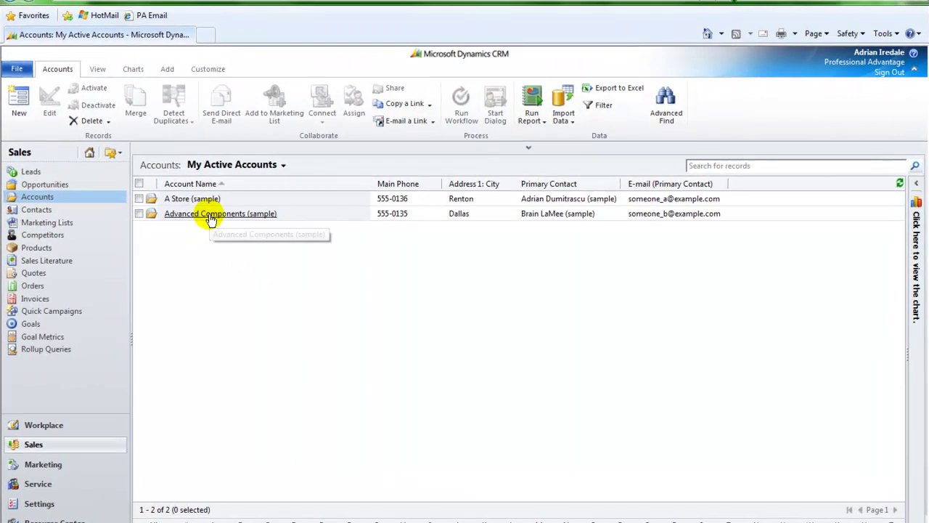
# Step: Open the Advanced Components (sample) account and set its Address Type to Primary to test the City requirement
pyautogui.click(210, 218)
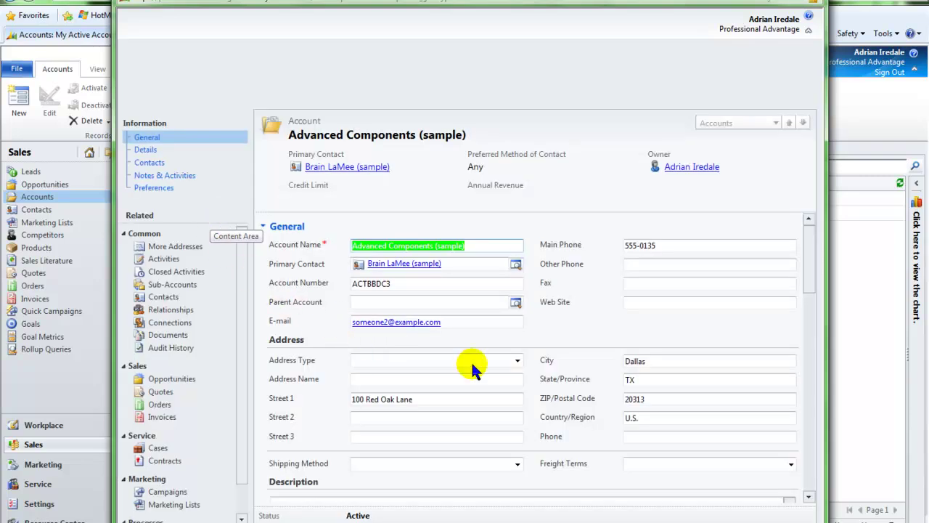
pyautogui.click(517, 360)
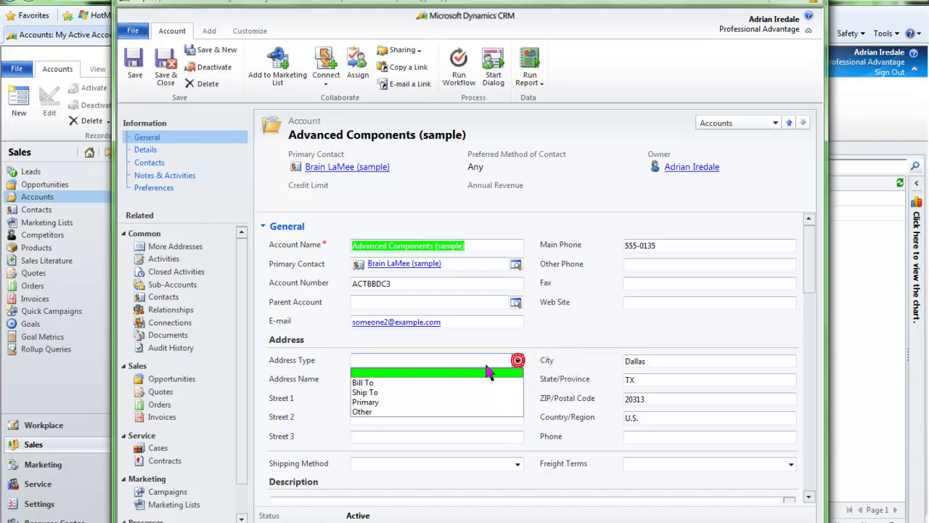
pyautogui.click(378, 402)
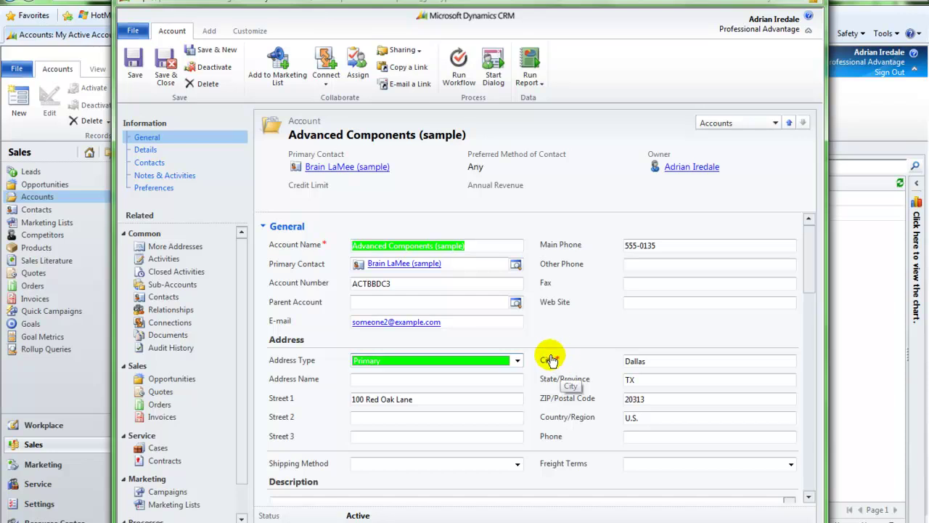
# Step: Change the account's Address Type to Bill To, and save and close the record
pyautogui.click(510, 361)
pyautogui.click(379, 384)
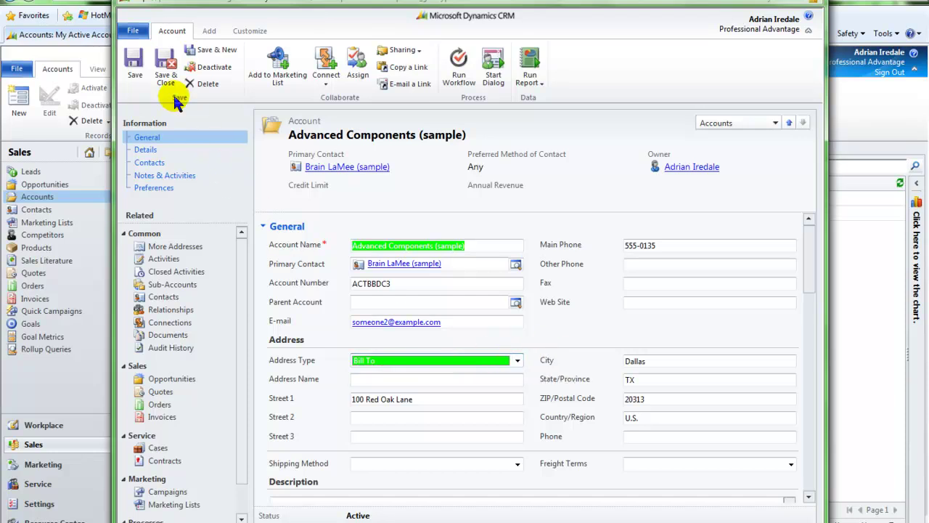
pyautogui.click(166, 73)
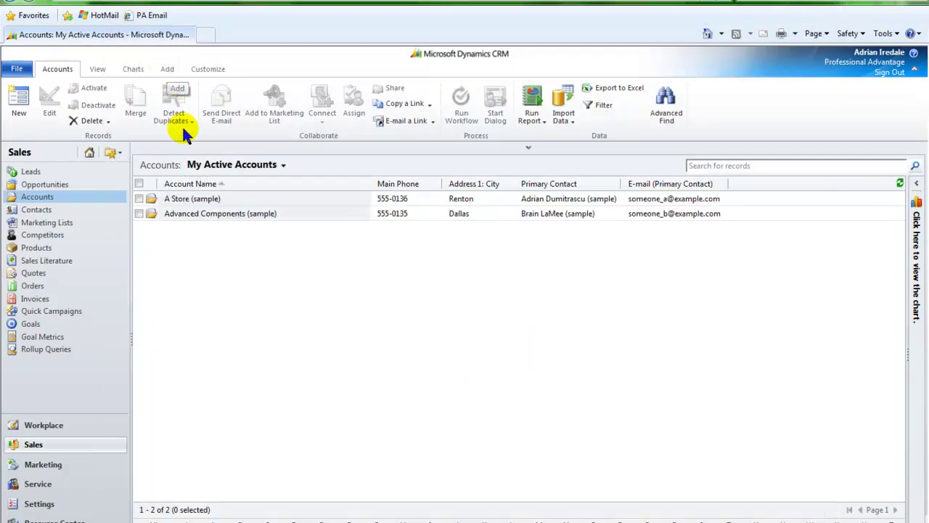
# Step: Open the A Store (sample) account from the active accounts
pyautogui.click(181, 204)
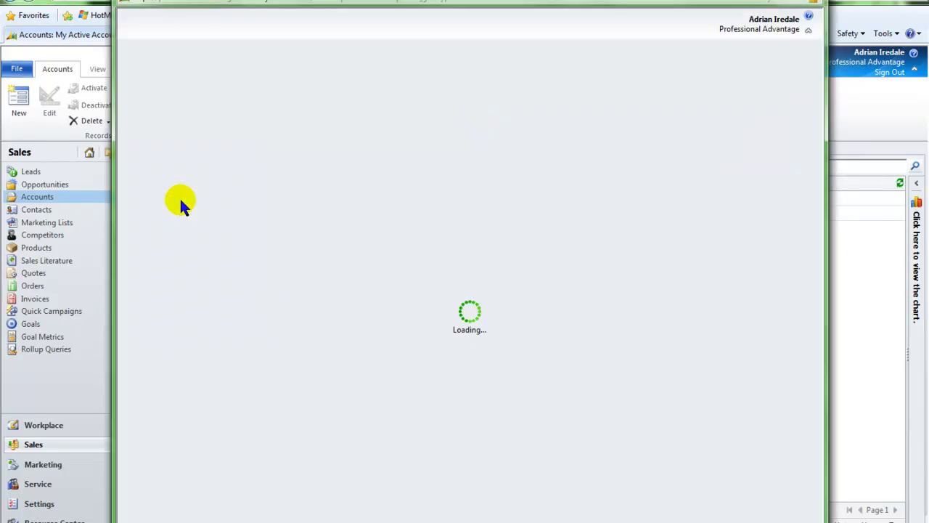